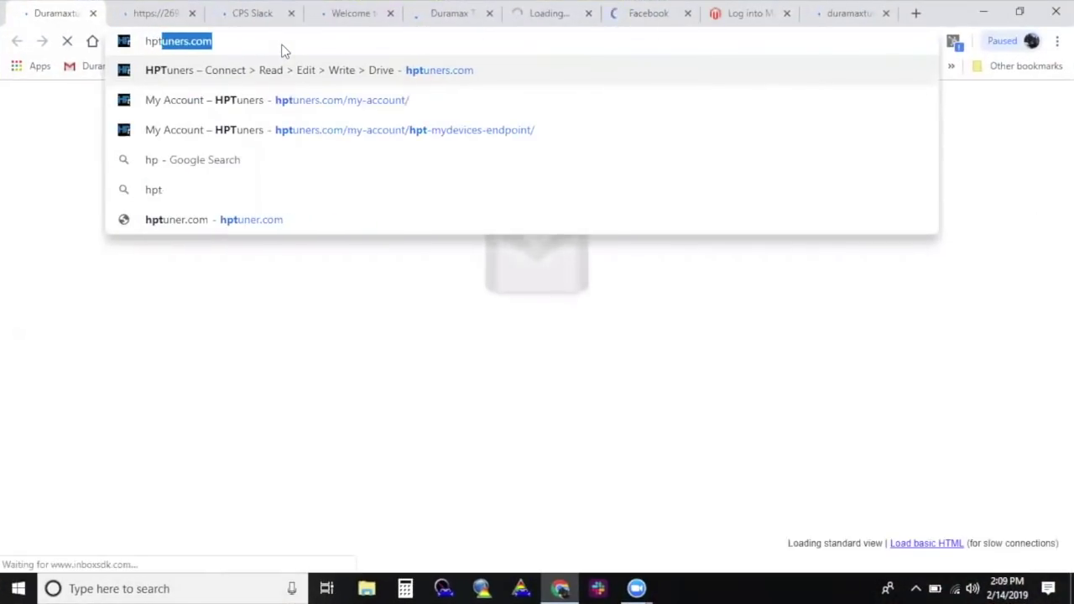
Step: Go to hptuners.com and open the site's Downloads page
{"action": "type", "text": "u"}
{"action": "key", "text": "Return"}
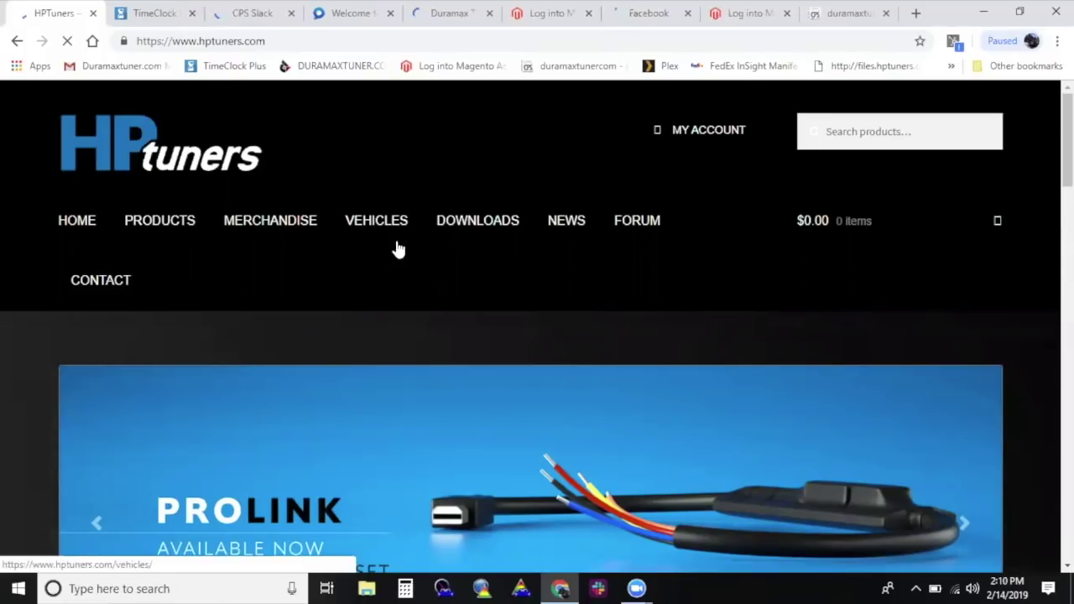
{"action": "left_click", "coordinate": [455, 225]}
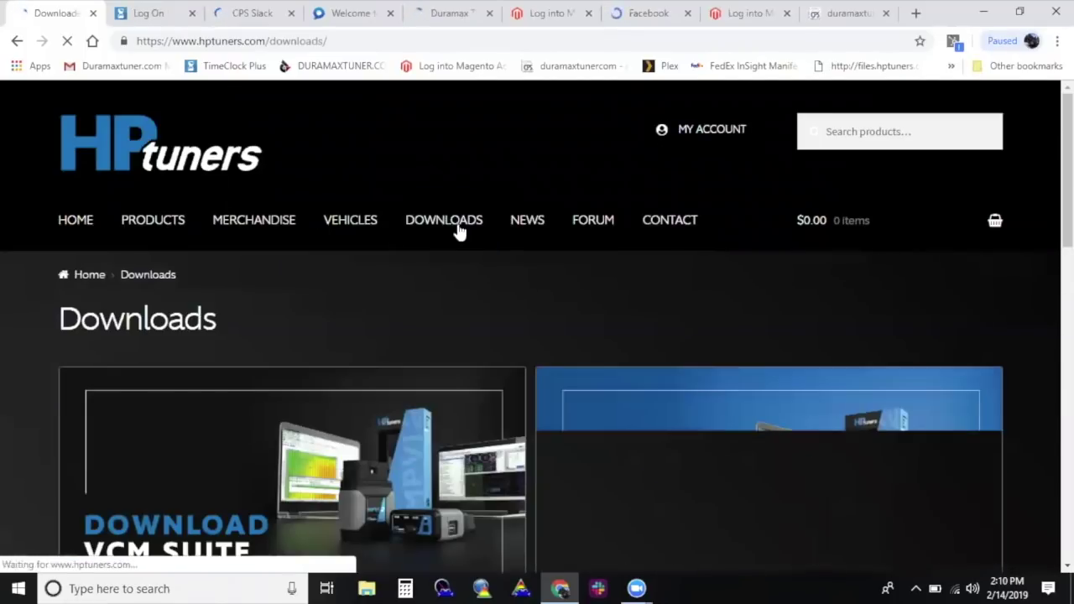
Step: Download the VCM Suite beta installer, accepting the beta software notice, and put the browser away
{"action": "scroll", "coordinate": [537, 336], "scroll_direction": "down", "scroll_amount": 2}
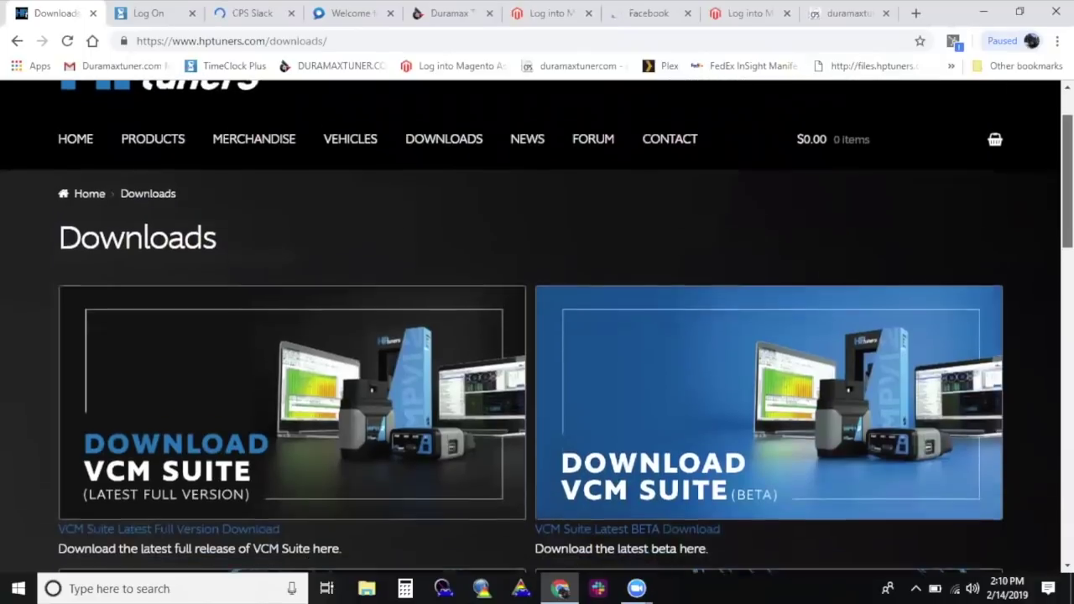
{"action": "scroll", "coordinate": [617, 272], "scroll_direction": "down", "scroll_amount": 2}
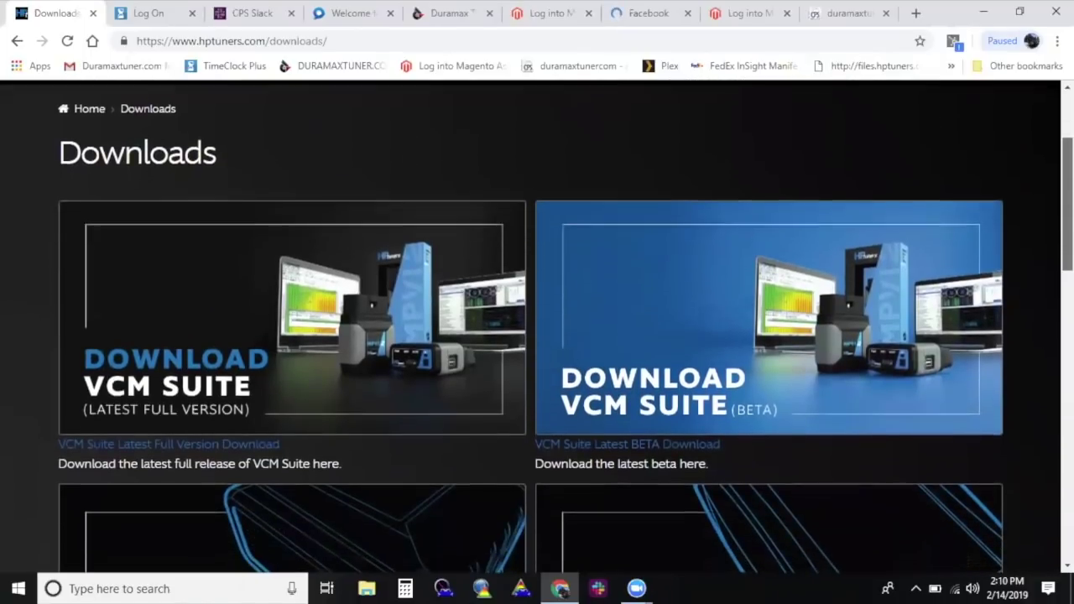
{"action": "left_click", "coordinate": [617, 272]}
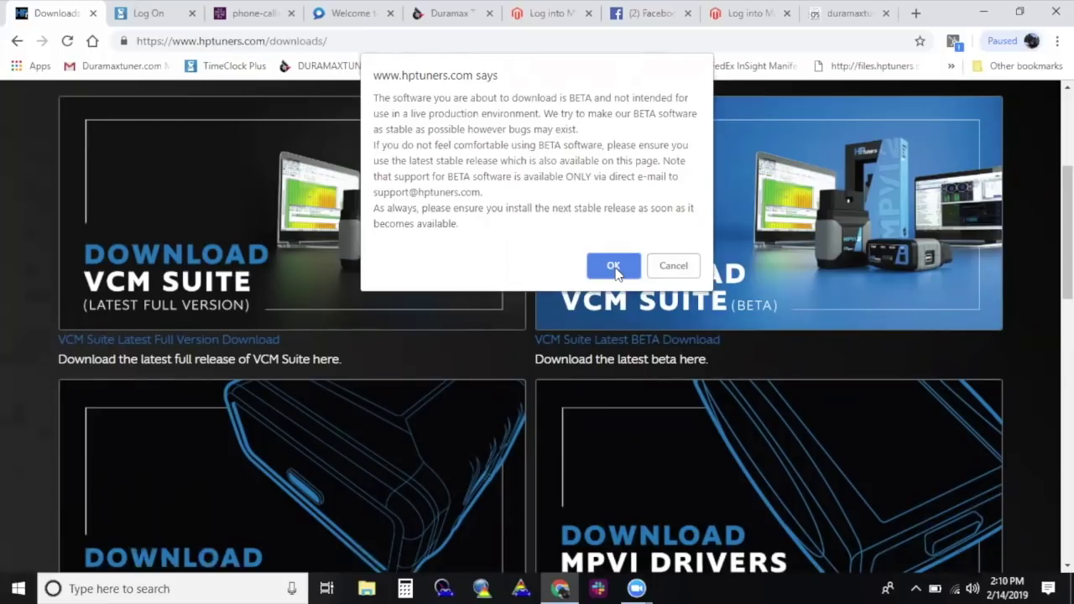
{"action": "left_click", "coordinate": [613, 267]}
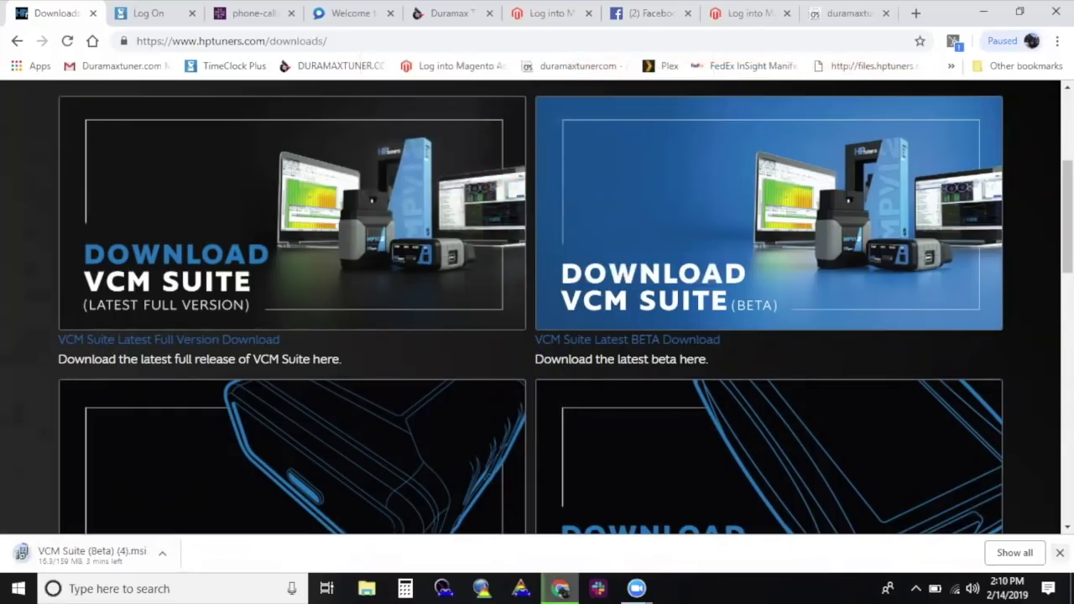
{"action": "left_click", "coordinate": [1060, 552]}
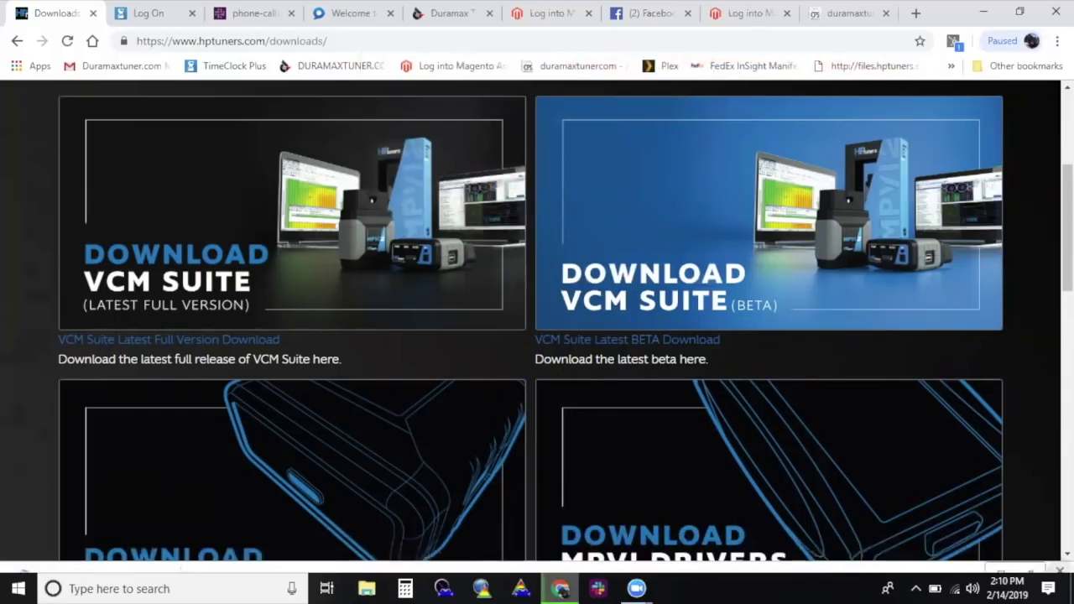
{"action": "left_click", "coordinate": [986, 10]}
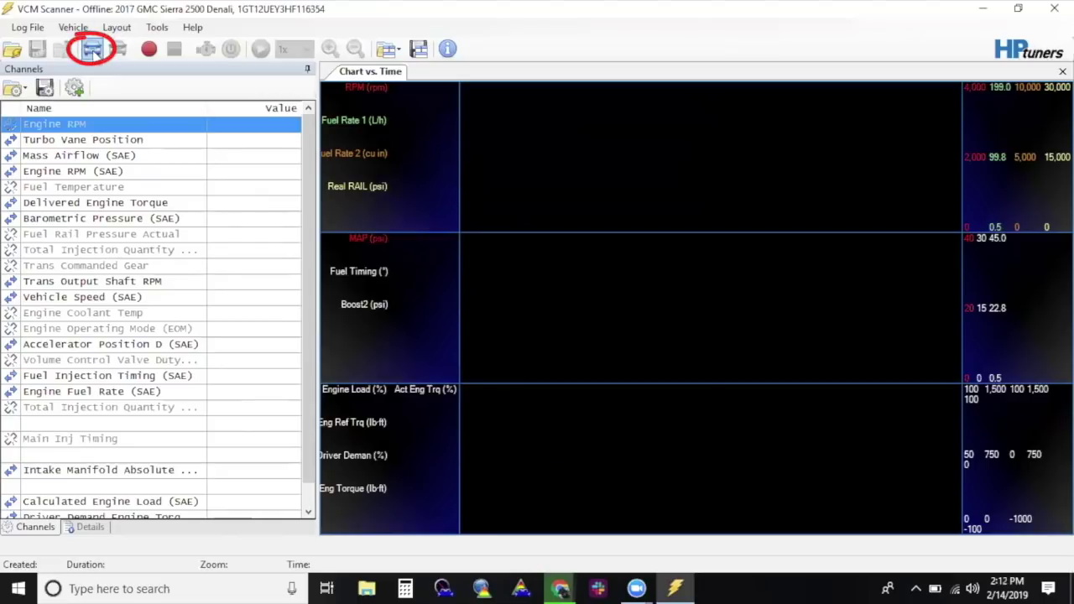
Step: Connect VCM Scanner to the vehicle and show the system functions in Controls and Special Functions
{"action": "left_click", "coordinate": [86, 51]}
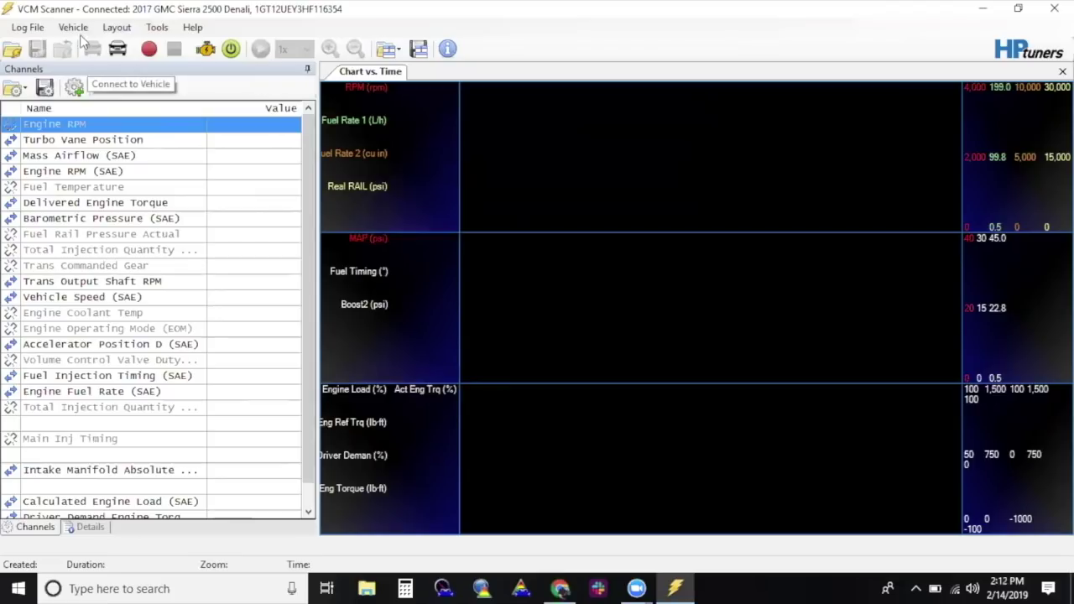
{"action": "left_click", "coordinate": [73, 28]}
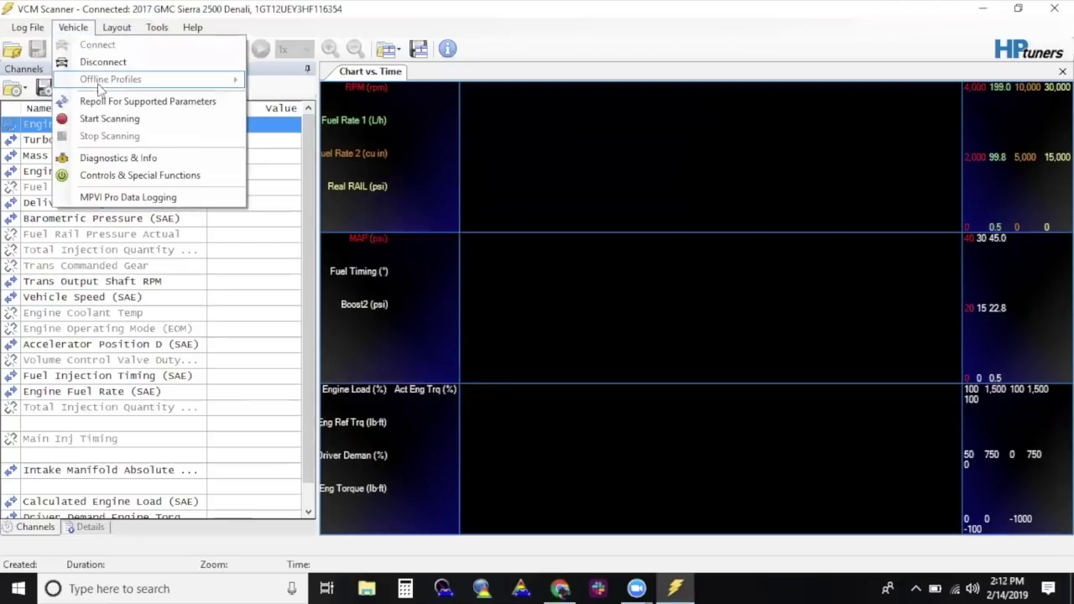
{"action": "left_click", "coordinate": [117, 178]}
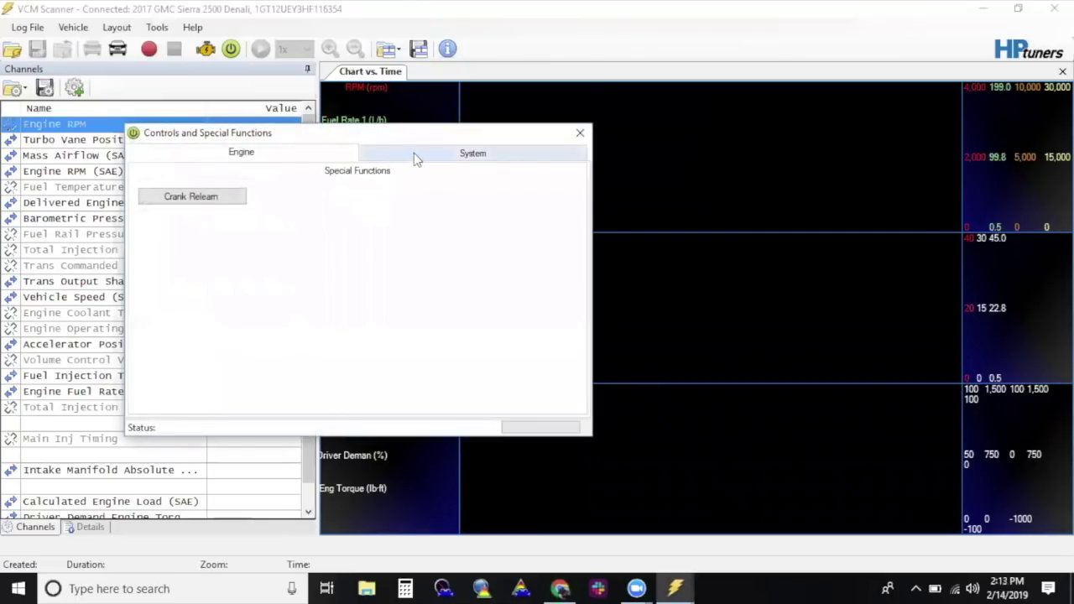
{"action": "left_click", "coordinate": [423, 155]}
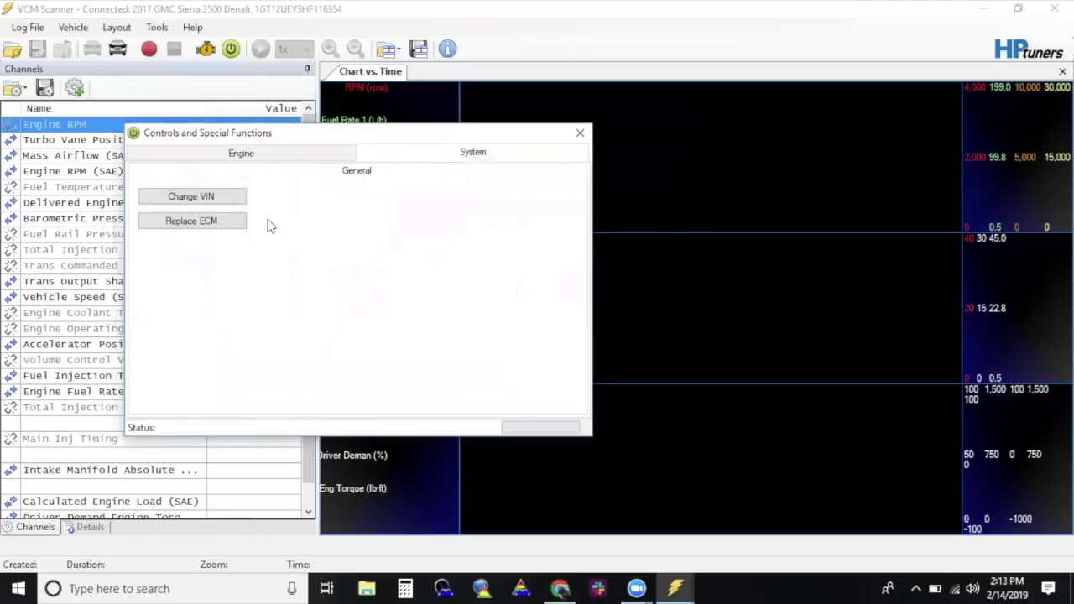
Step: Run Replace ECM with the stock ECM confirmed as installed to read its data
{"action": "left_click", "coordinate": [216, 225]}
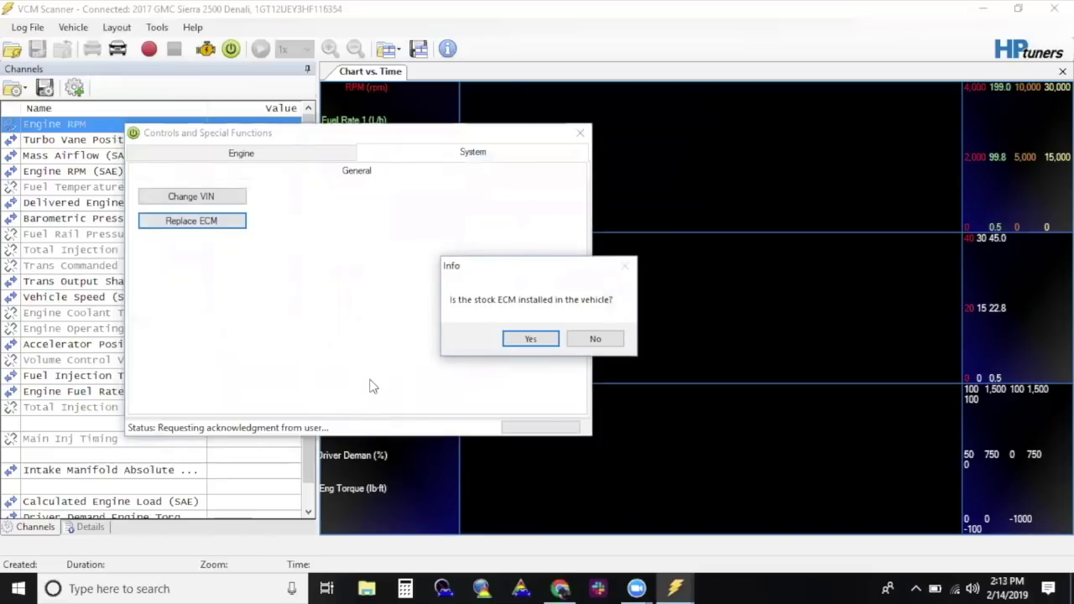
{"action": "left_click", "coordinate": [522, 339]}
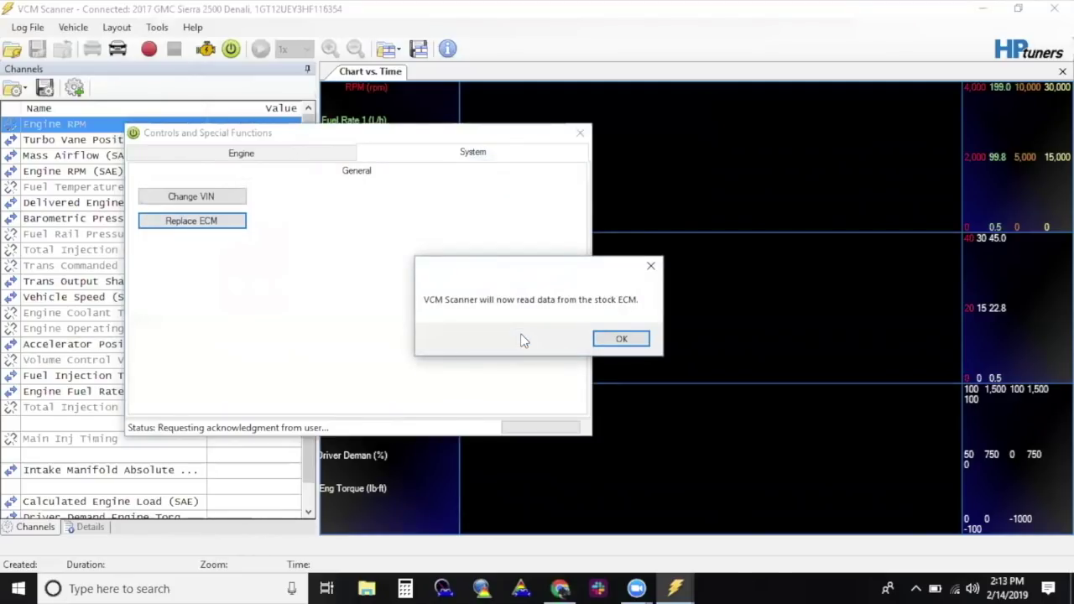
{"action": "left_click", "coordinate": [621, 340]}
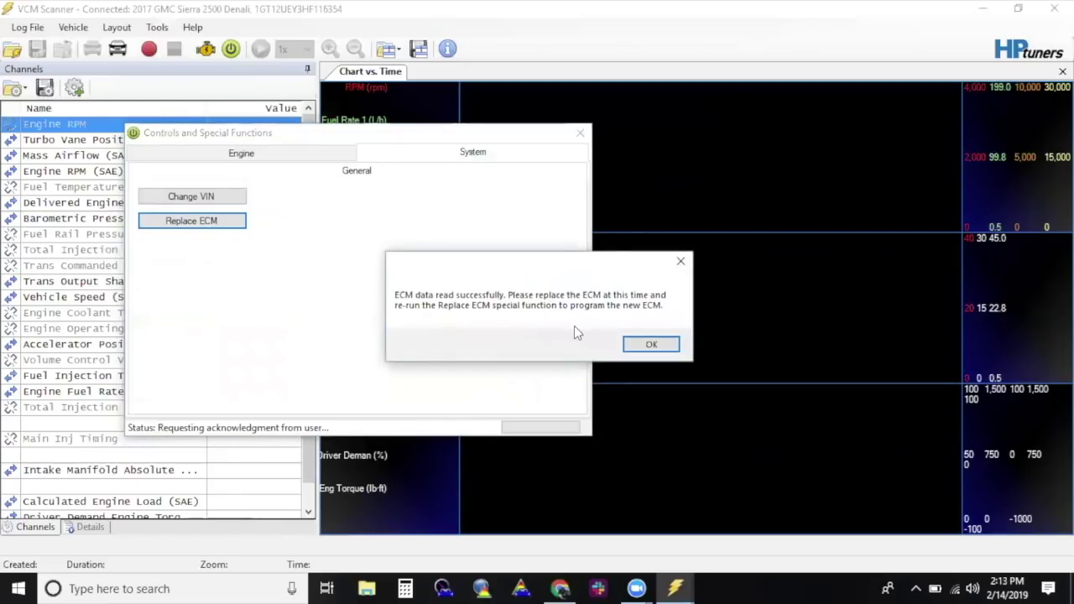
{"action": "left_click", "coordinate": [651, 346]}
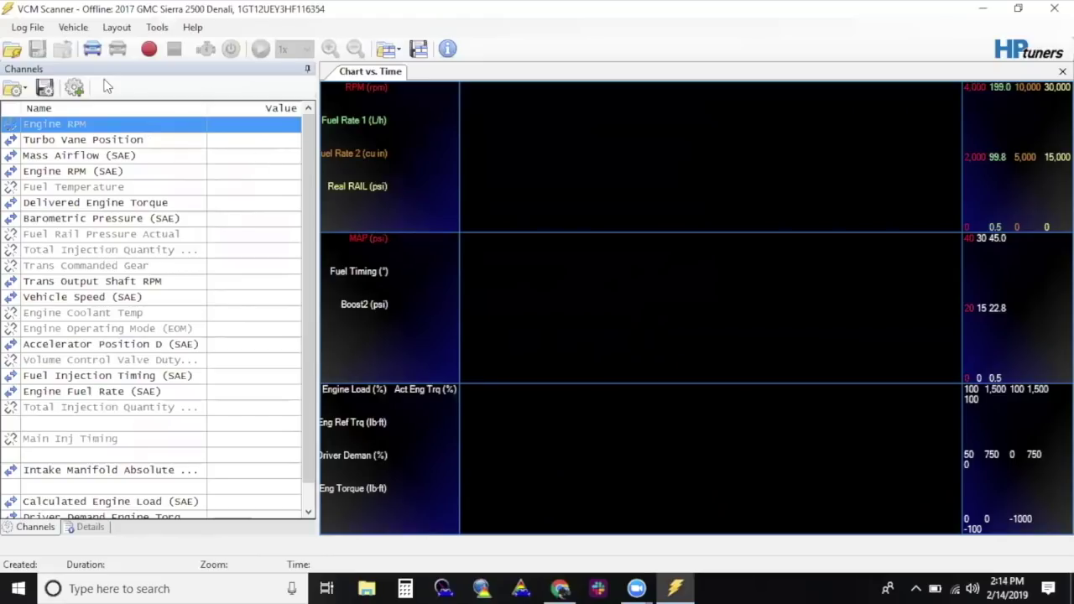
Step: Reconnect to the vehicle and bring up the system functions in Controls and Special Functions again
{"action": "left_click", "coordinate": [93, 50]}
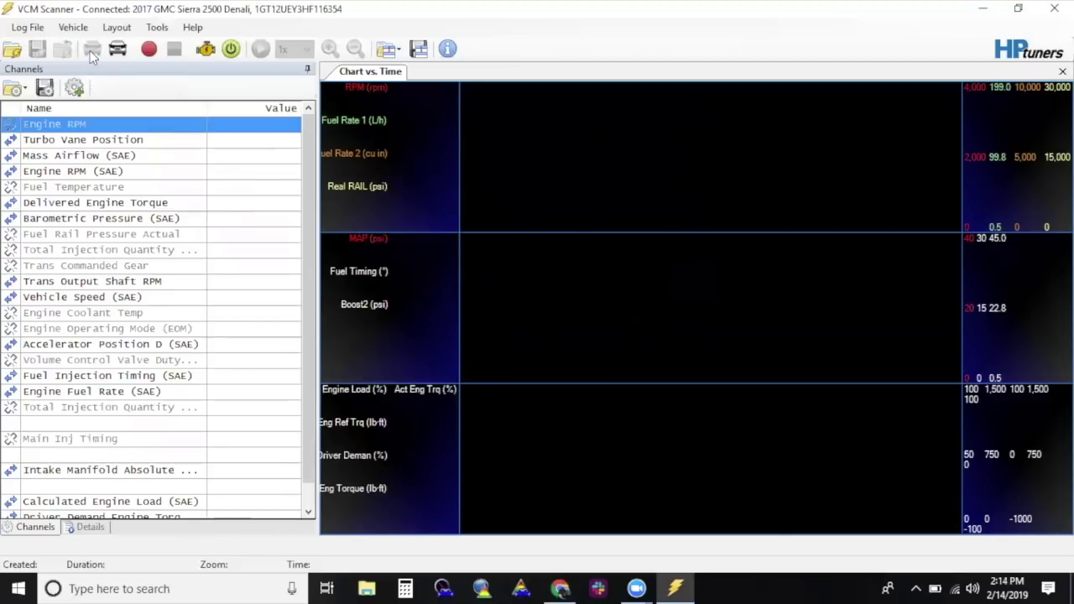
{"action": "left_click", "coordinate": [73, 26]}
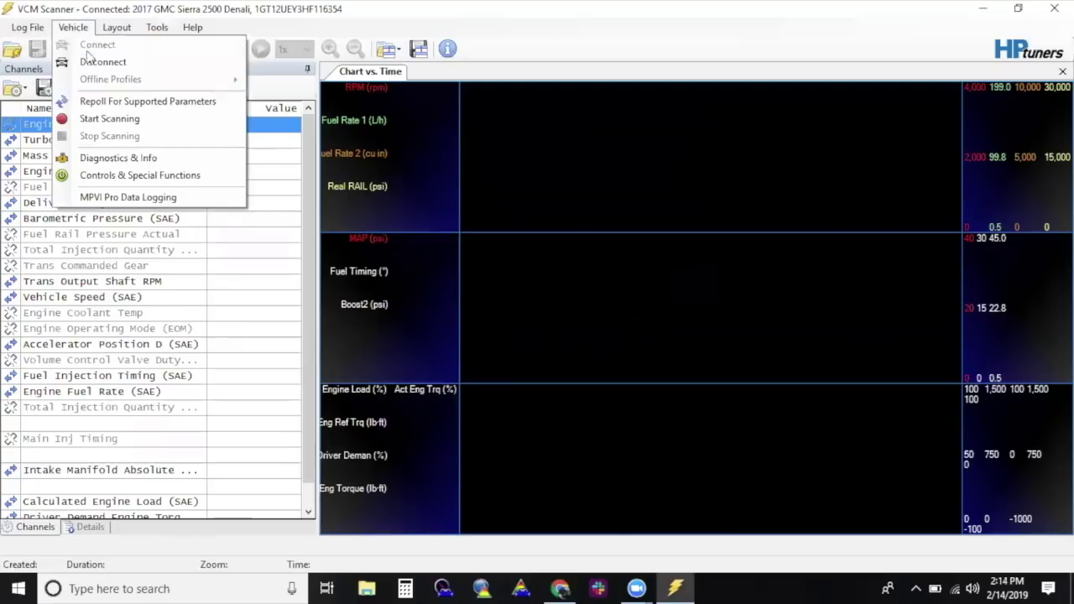
{"action": "left_click", "coordinate": [122, 176]}
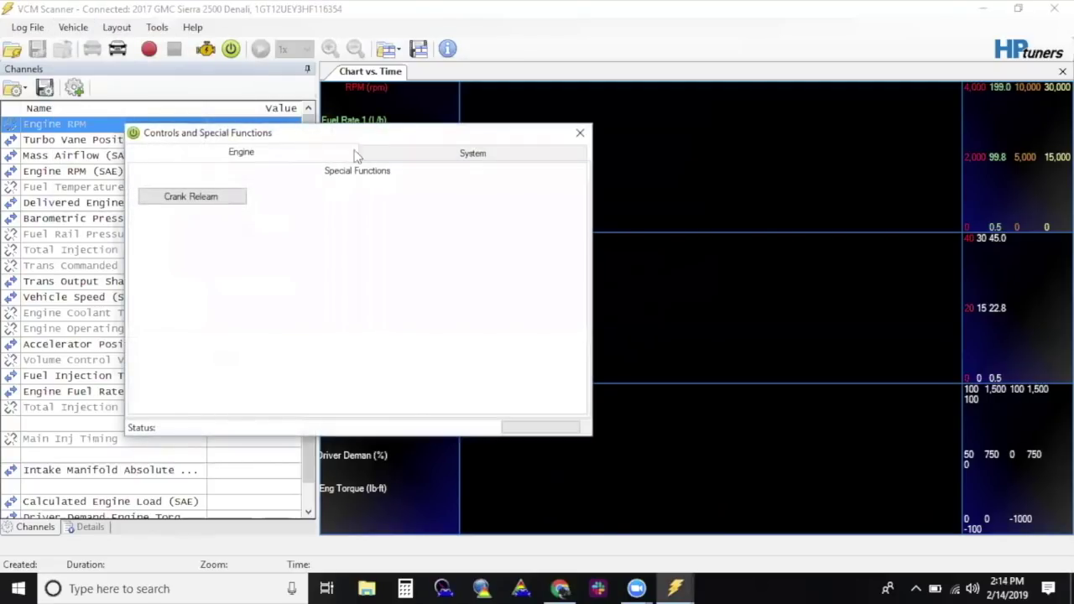
{"action": "left_click", "coordinate": [422, 156]}
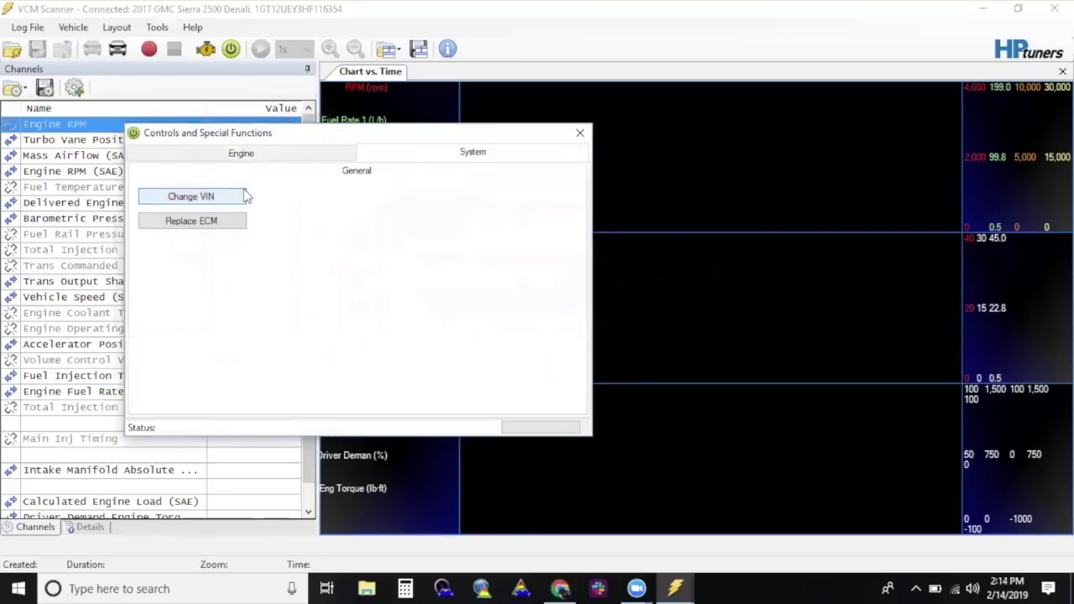
Step: Try Change VIN with the new VIN left blank, and close Controls and Special Functions
{"action": "left_click", "coordinate": [213, 197]}
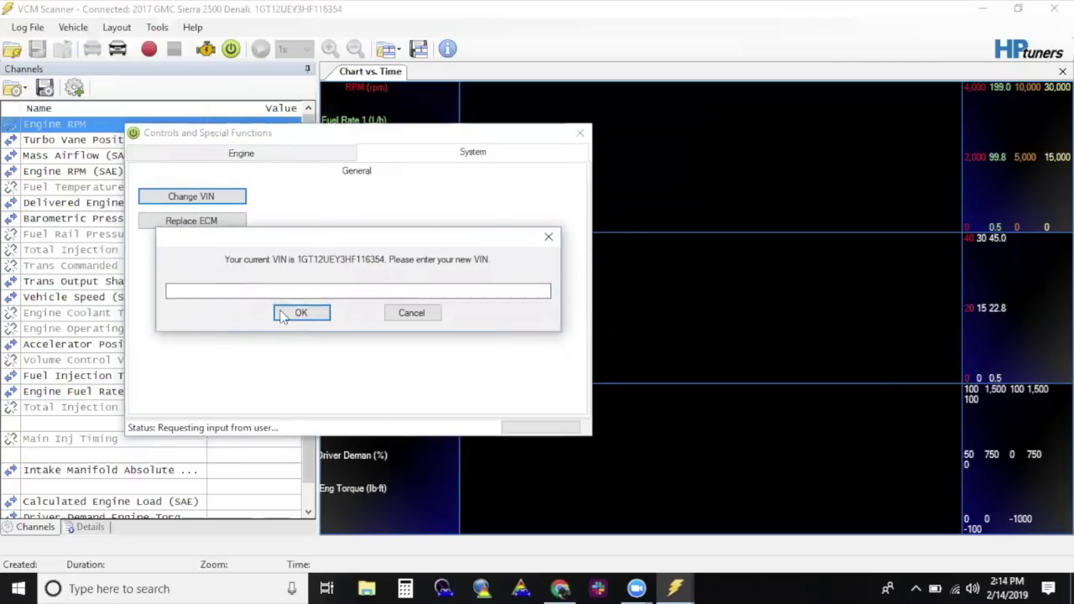
{"action": "left_click", "coordinate": [301, 313]}
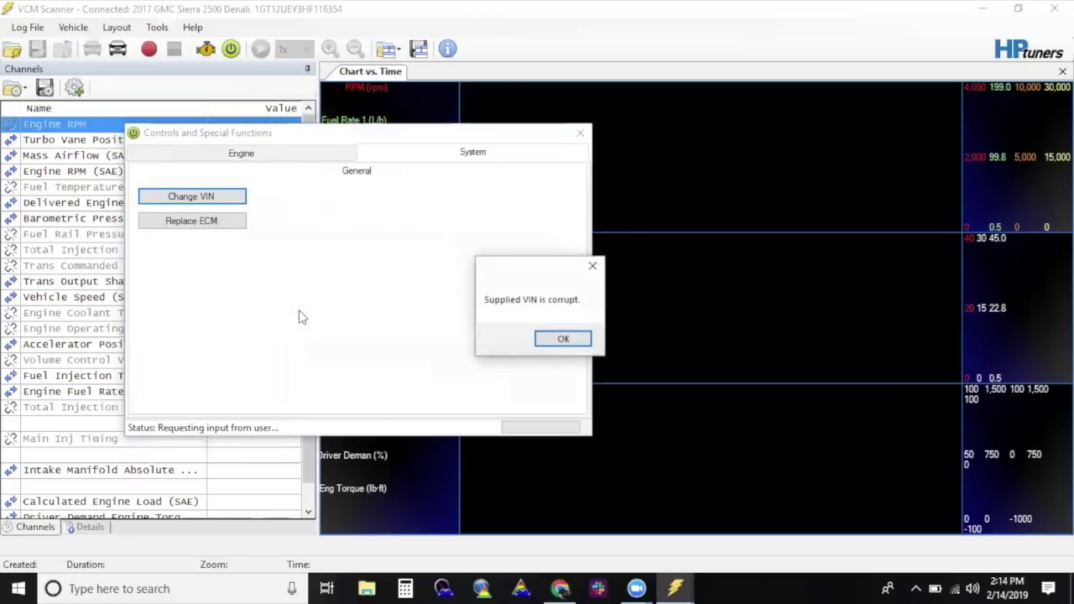
{"action": "left_click", "coordinate": [568, 341]}
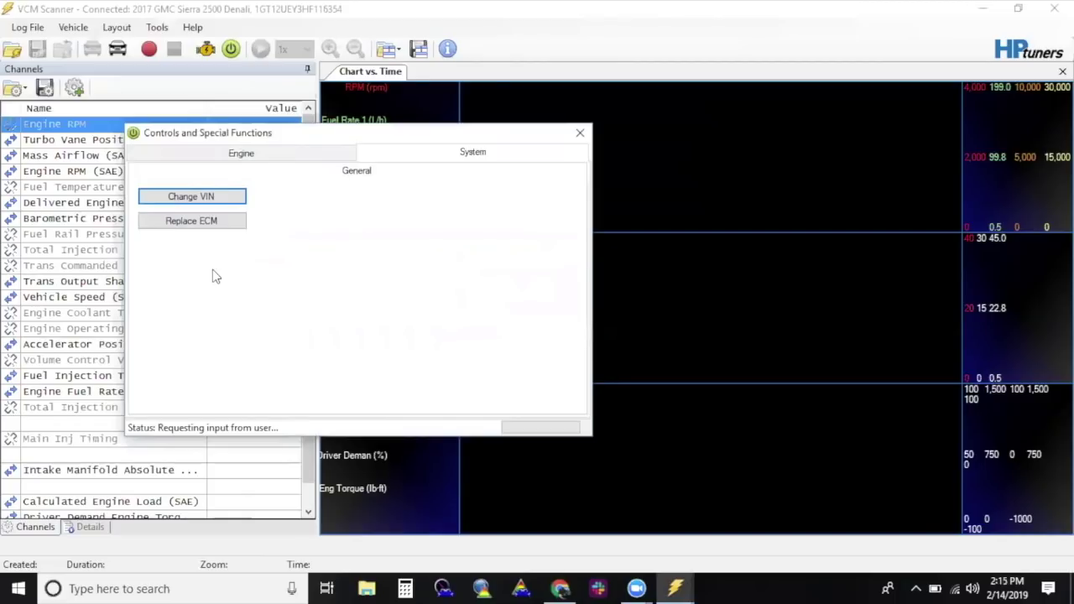
{"action": "left_click", "coordinate": [580, 132]}
Step: Rerun the Replace ECM system function, answering No to the stock ECM being installed and Yes to the replacement ECM being installed
{"action": "left_click", "coordinate": [73, 27]}
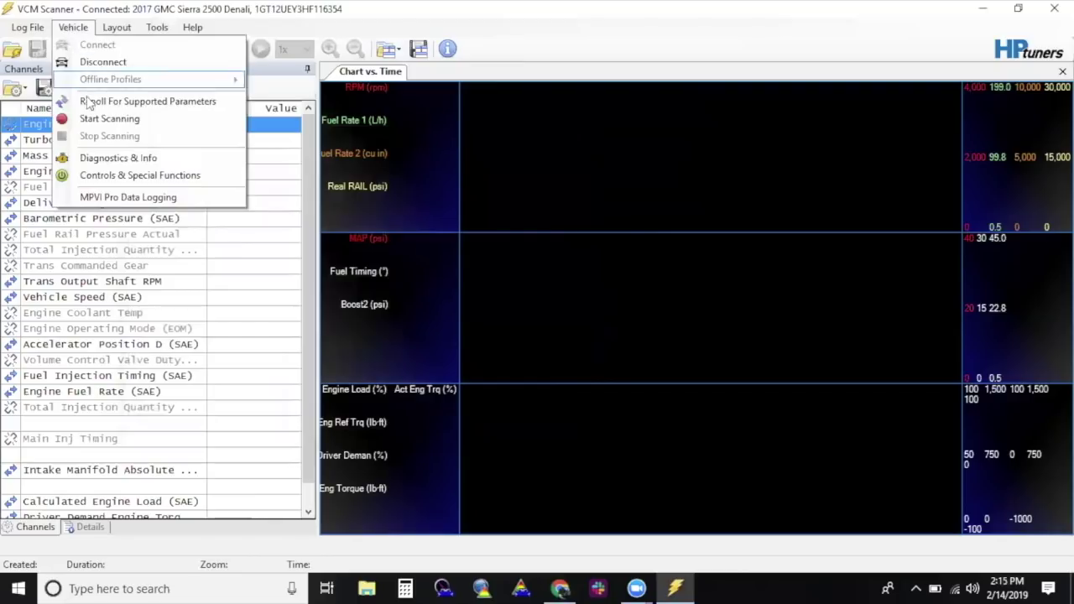
{"action": "left_click", "coordinate": [119, 175]}
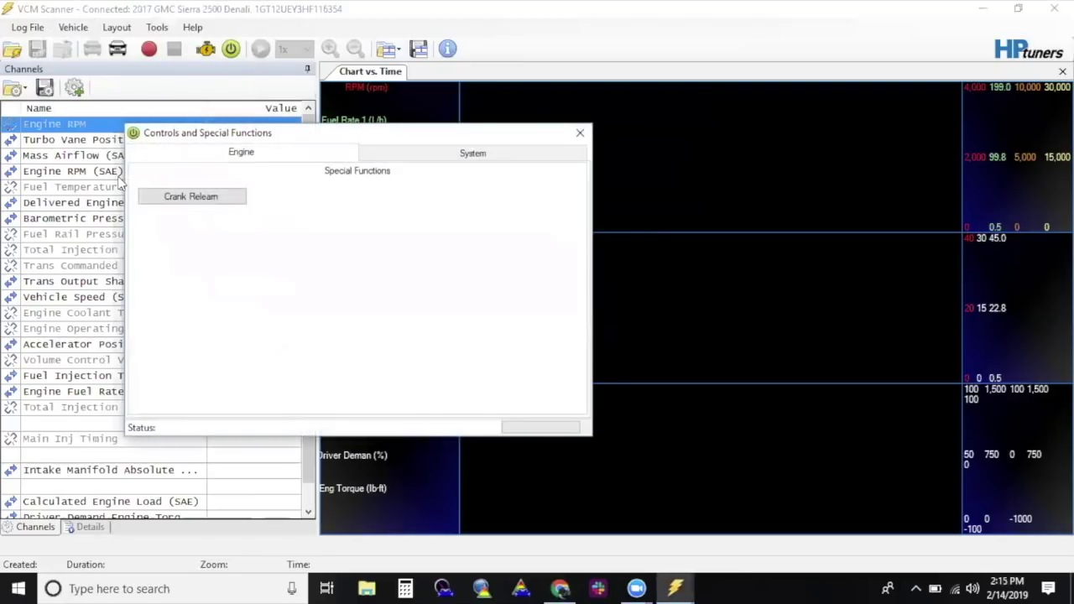
{"action": "left_click", "coordinate": [424, 157]}
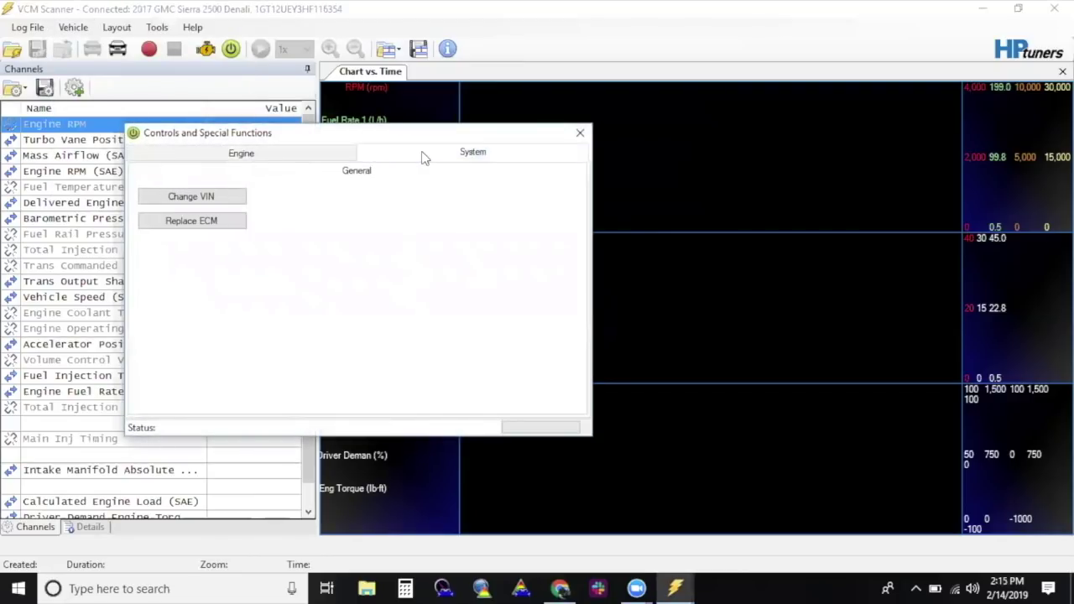
{"action": "left_click", "coordinate": [1005, 514]}
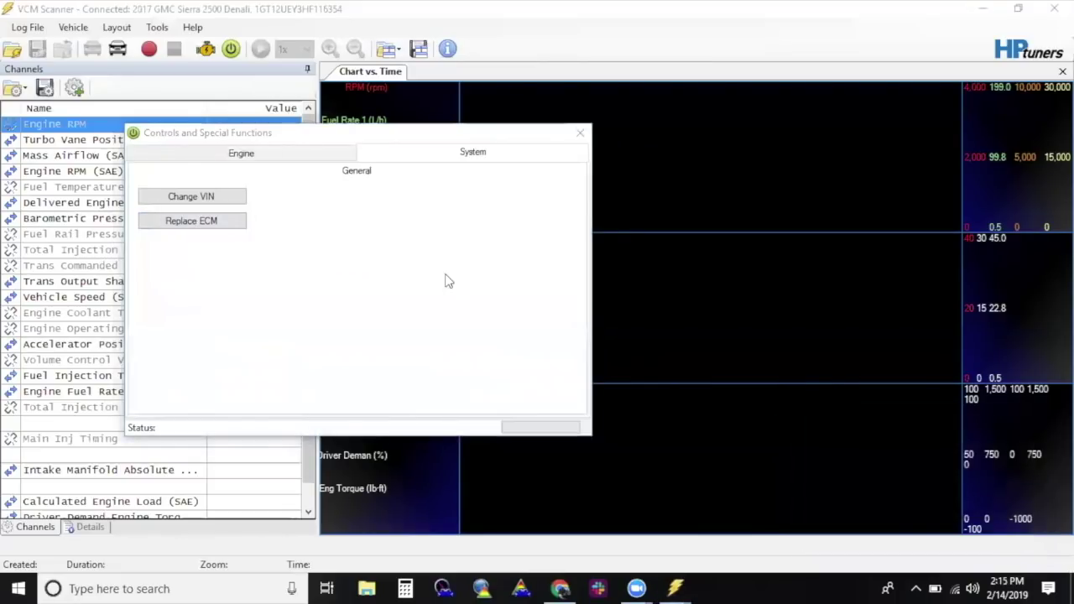
{"action": "left_click", "coordinate": [193, 222]}
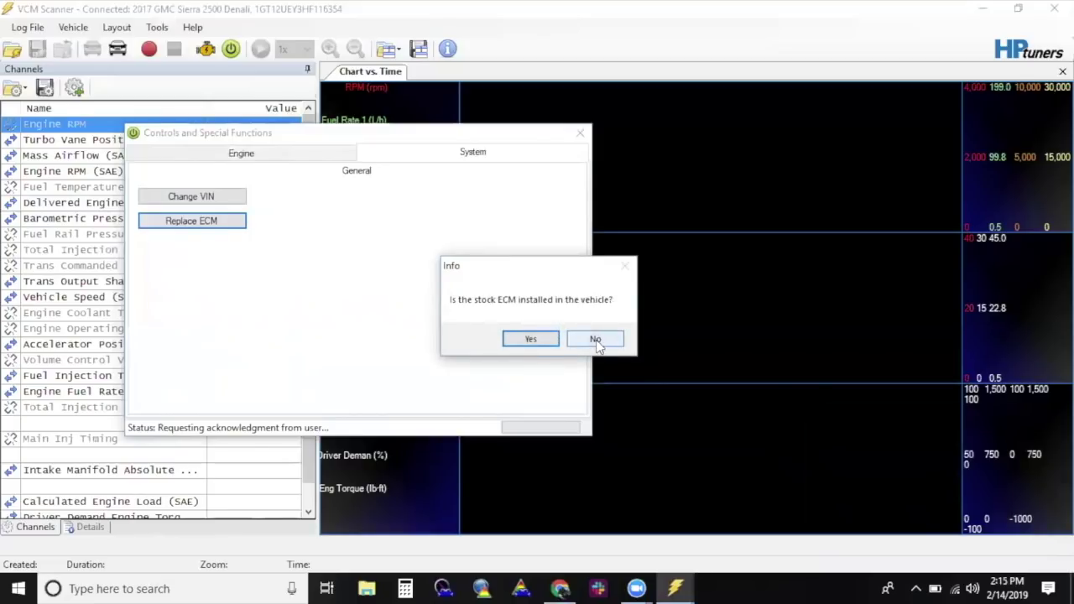
{"action": "left_click", "coordinate": [597, 340]}
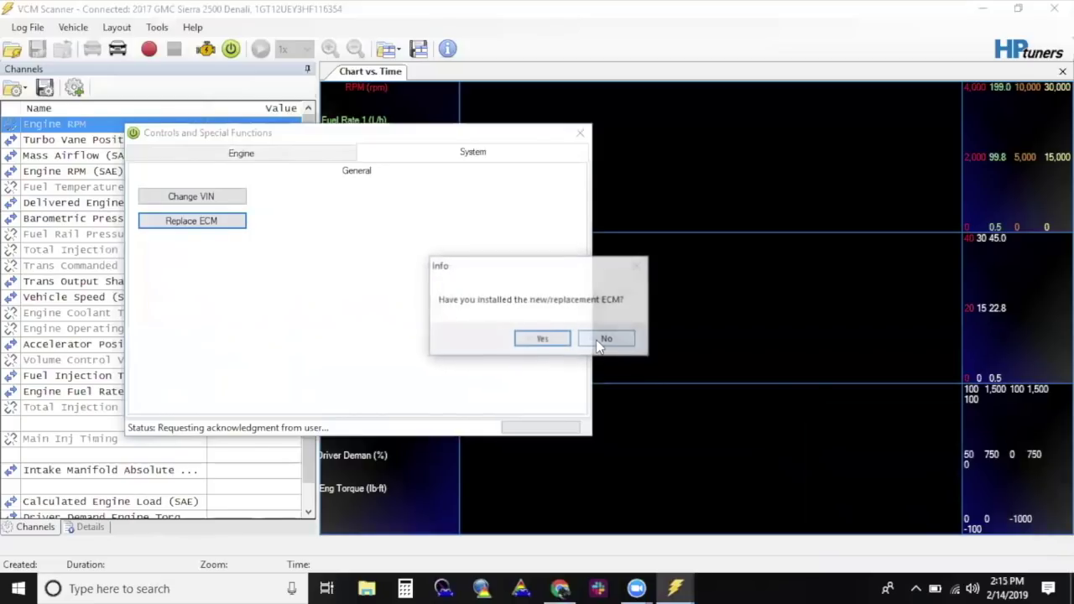
{"action": "left_click", "coordinate": [543, 340]}
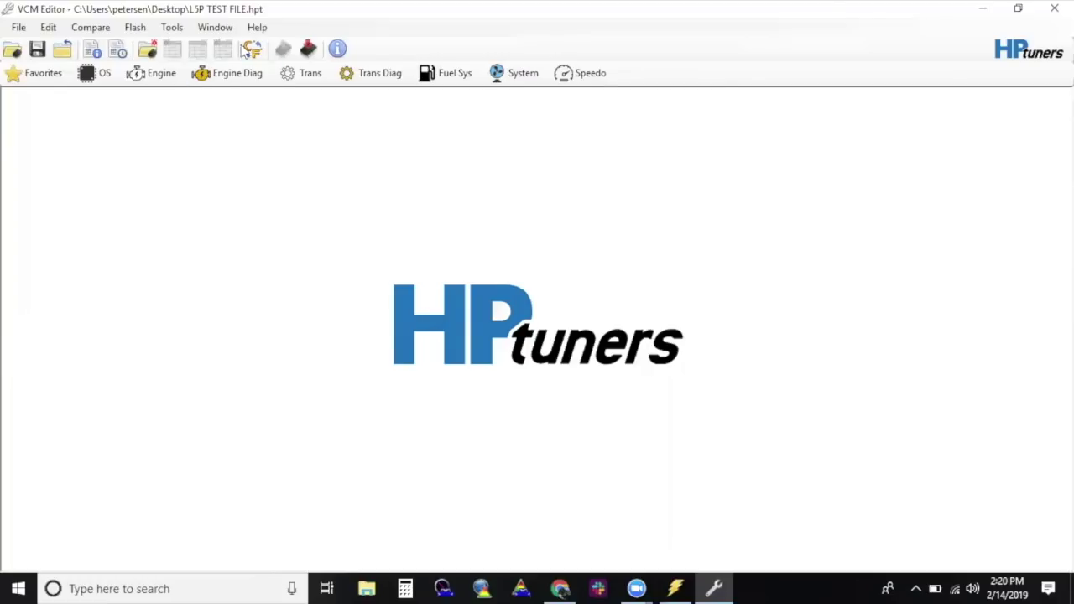
Step: Start an interface resync with the HP Tuners servers in VCM Editor and close the resync dialog
{"action": "left_click", "coordinate": [258, 29]}
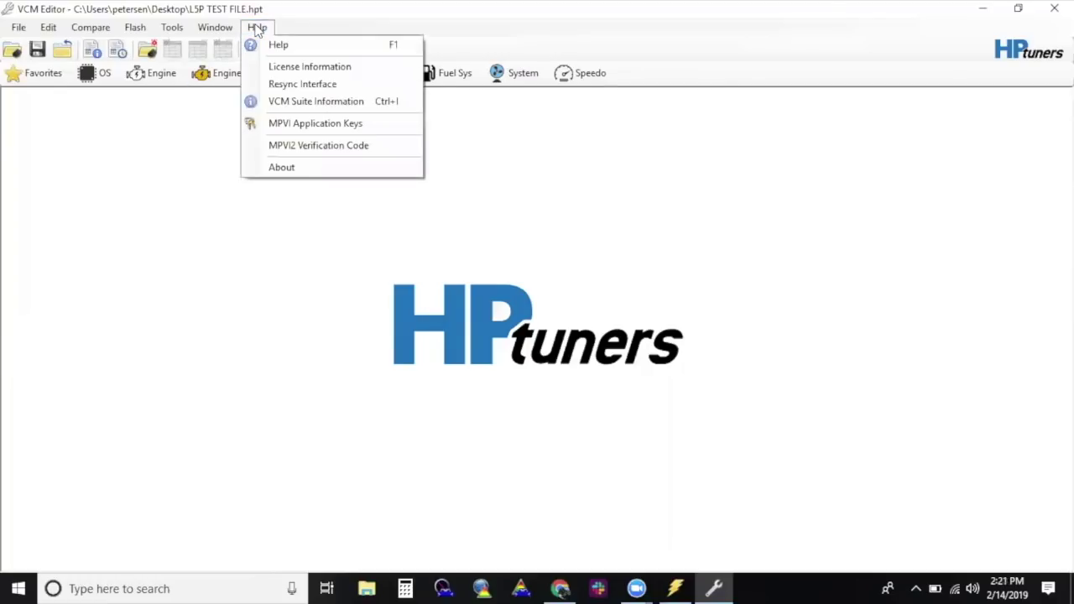
{"action": "left_click", "coordinate": [293, 84]}
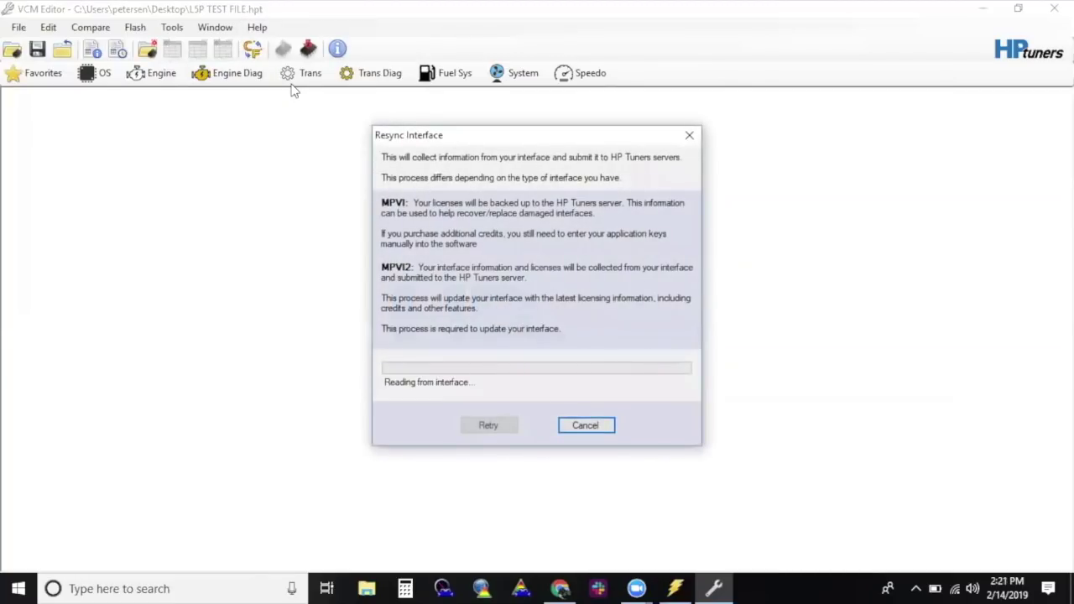
{"action": "left_click", "coordinate": [690, 136]}
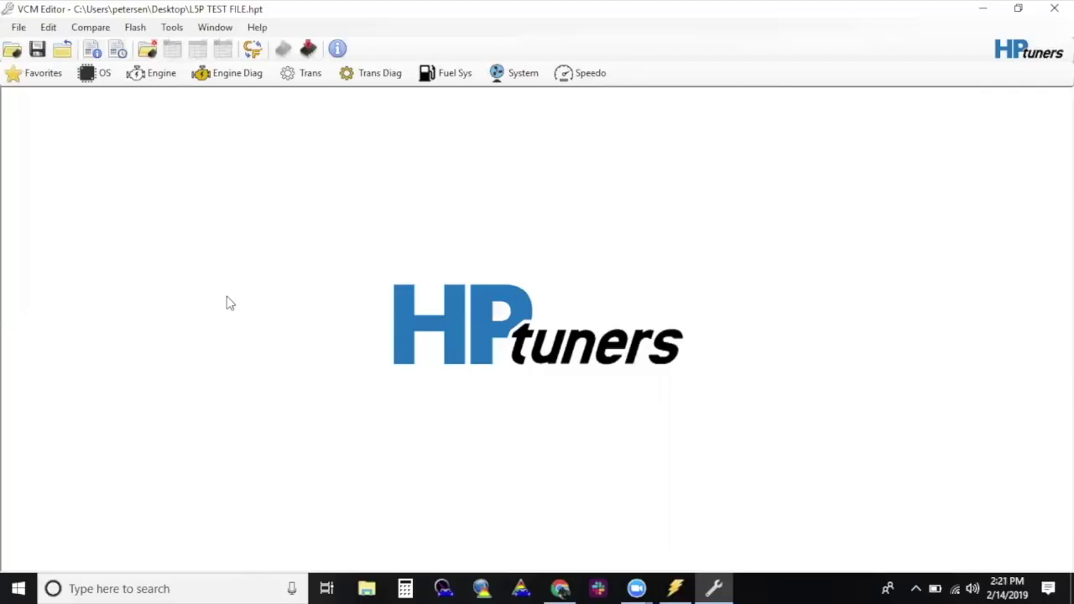
Step: Open the tune file L5P TEST FILE.hpt from the Desktop
{"action": "left_click", "coordinate": [19, 28]}
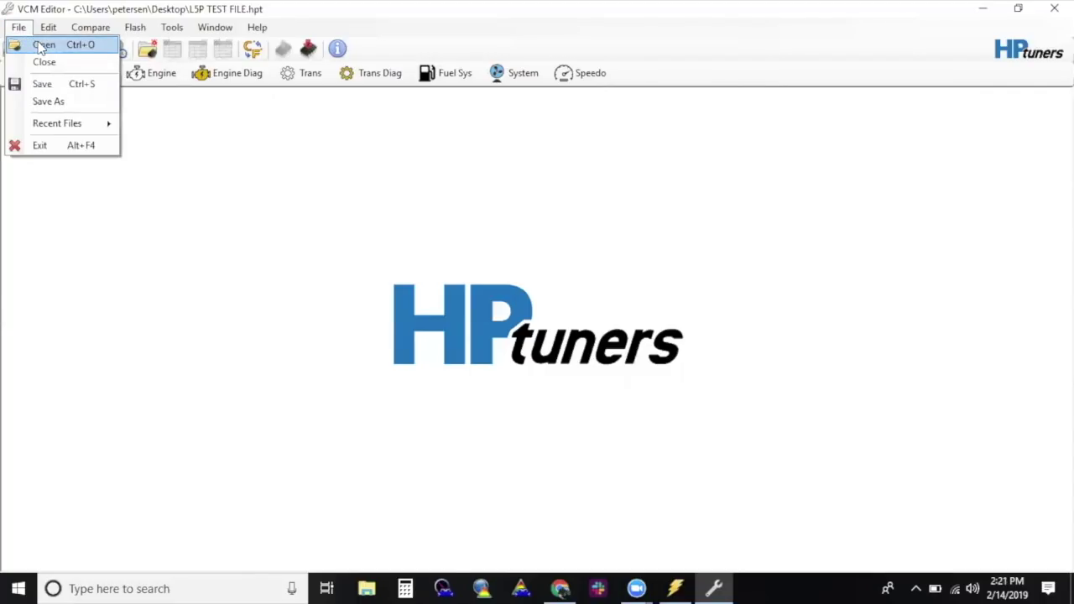
{"action": "left_click", "coordinate": [40, 45]}
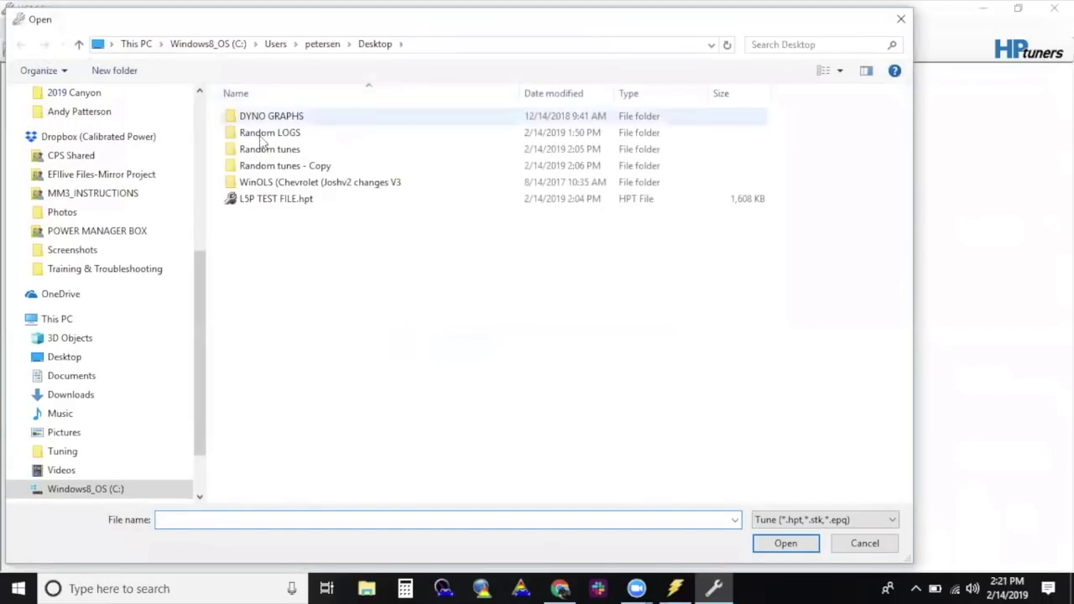
{"action": "left_click", "coordinate": [274, 201]}
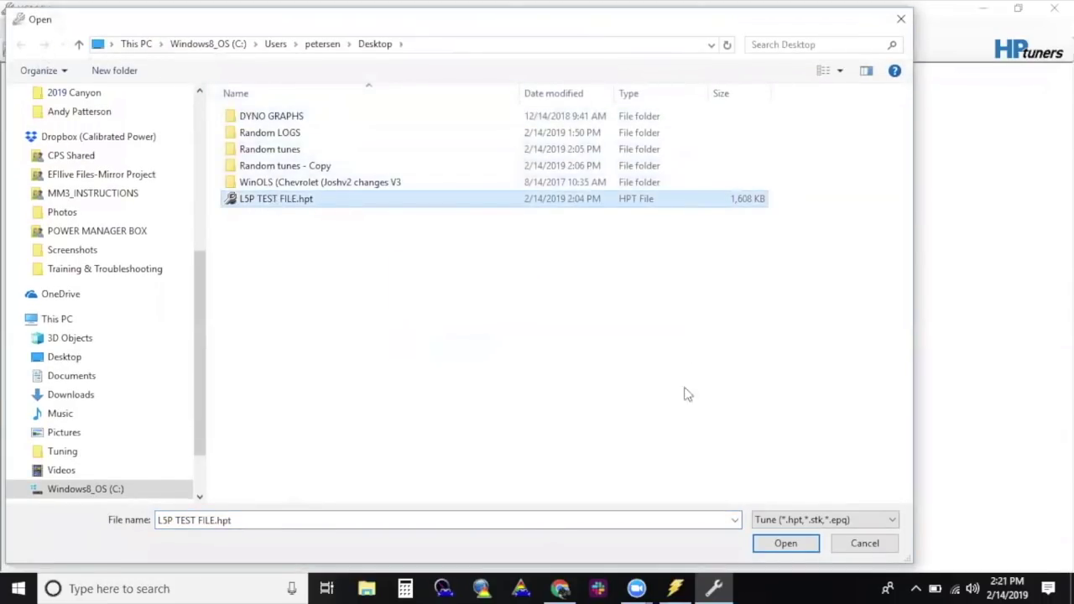
{"action": "left_click", "coordinate": [786, 544]}
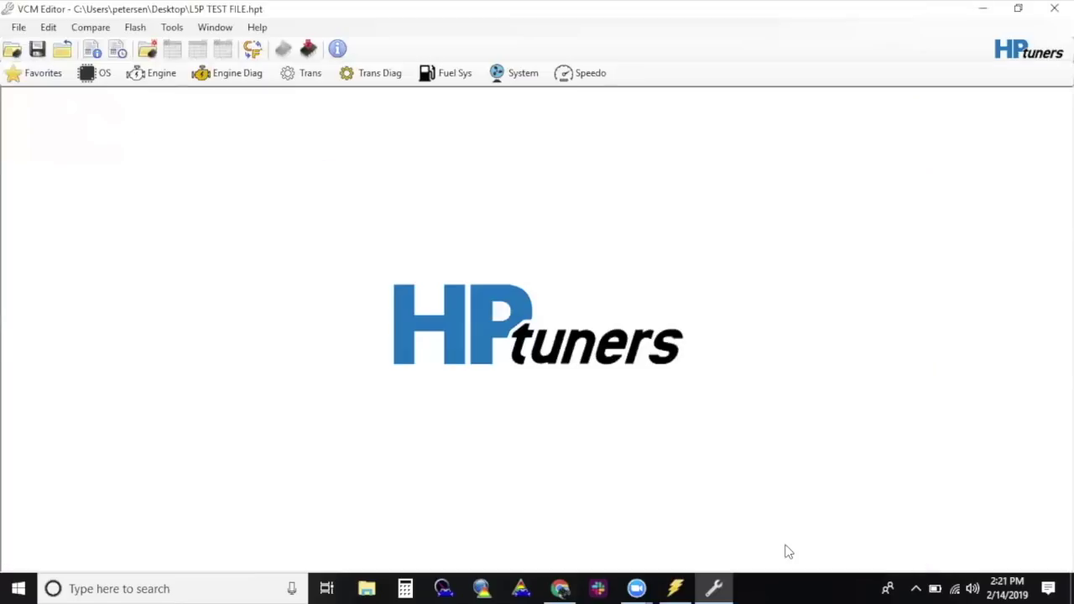
Step: Flash the open tune to the E41 ECM with the Write Calibration option, running the write a second time, and close the Vehicle Writer
{"action": "left_click", "coordinate": [309, 51]}
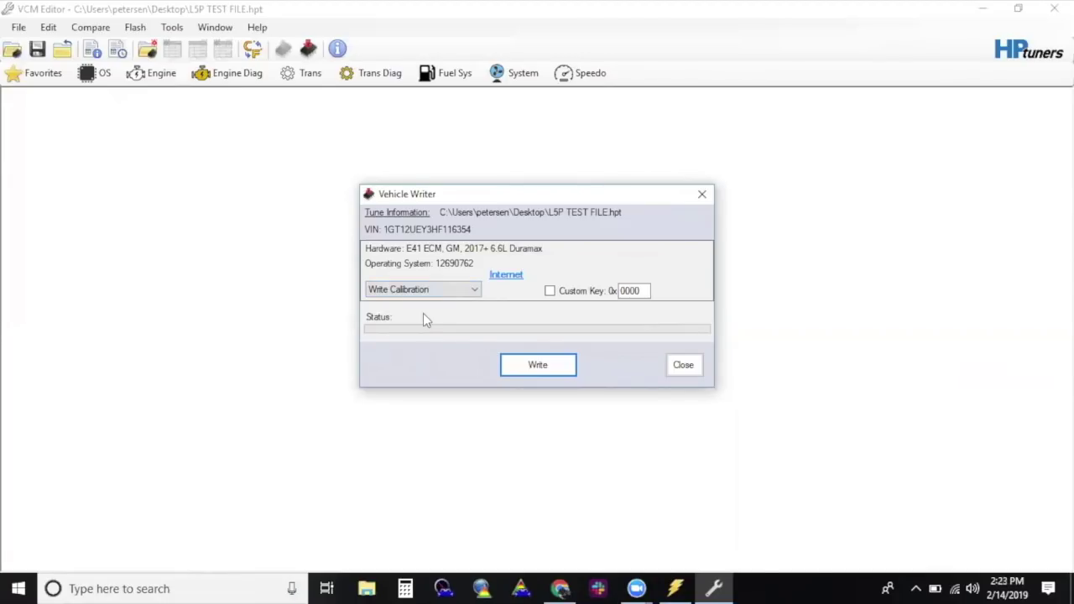
{"action": "left_click", "coordinate": [435, 291]}
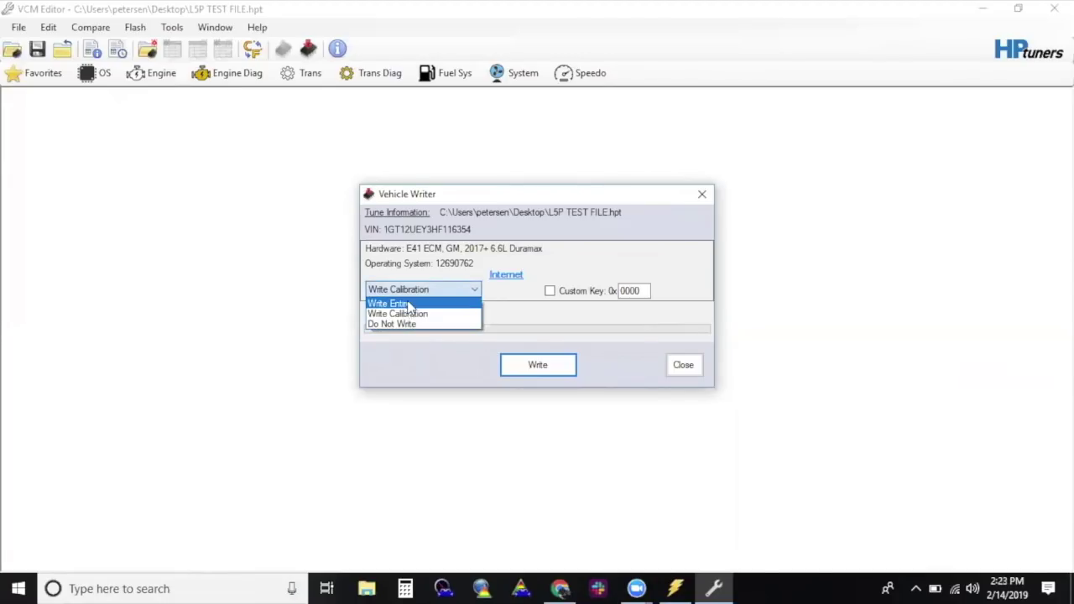
{"action": "left_click", "coordinate": [406, 304]}
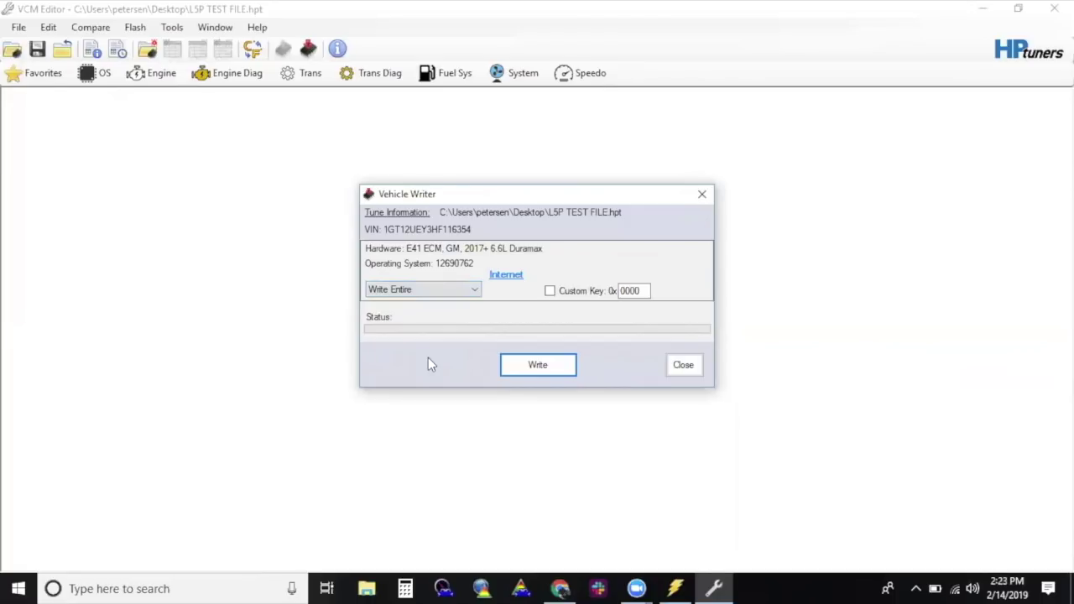
{"action": "left_click", "coordinate": [425, 289]}
{"action": "left_click", "coordinate": [414, 314]}
{"action": "left_click", "coordinate": [537, 368]}
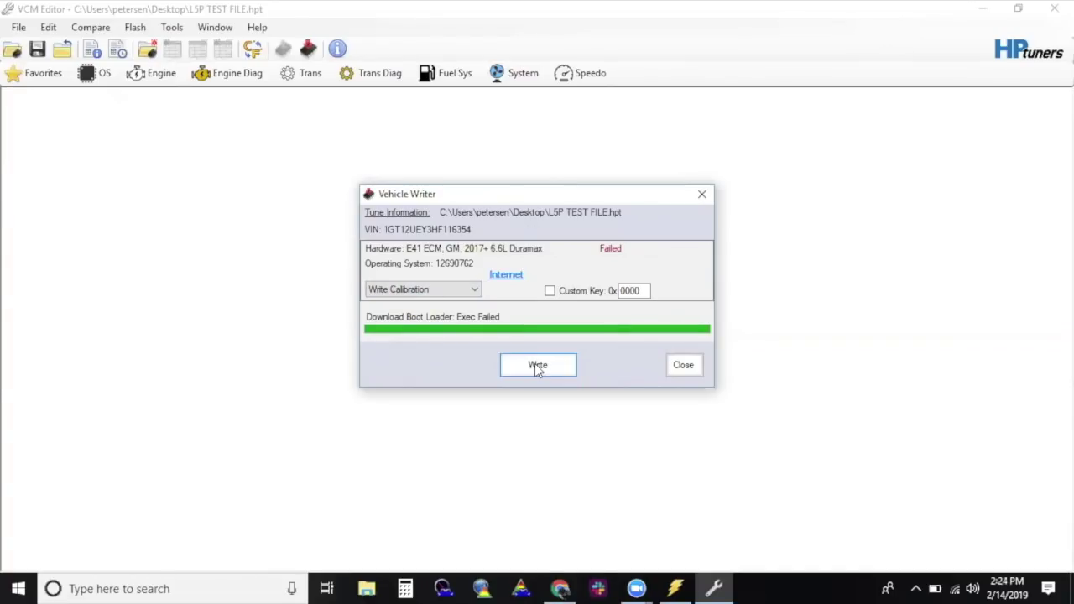
{"action": "left_click", "coordinate": [538, 367]}
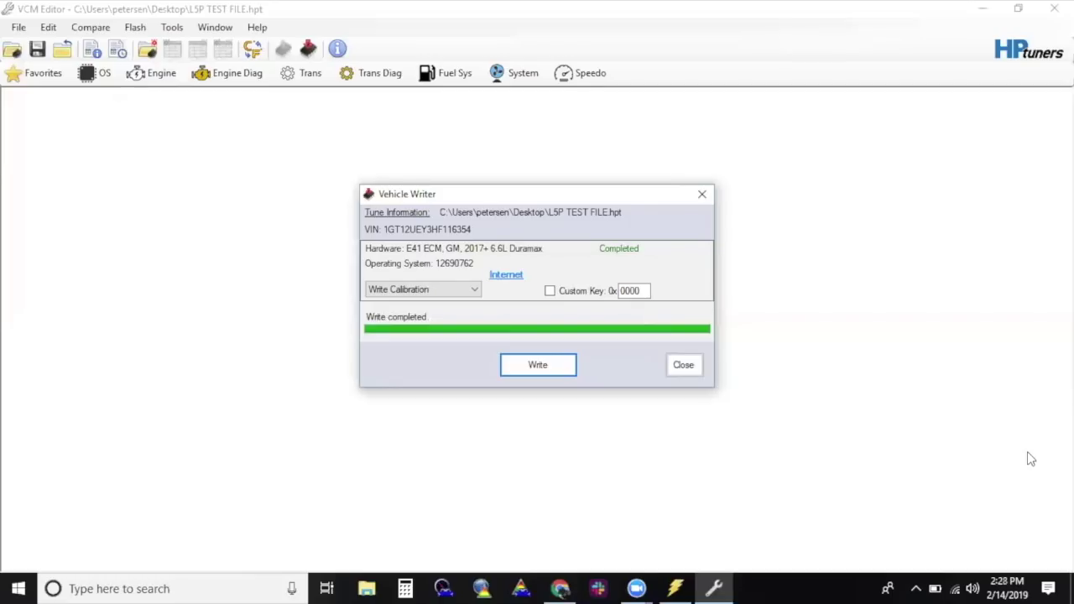
{"action": "left_click", "coordinate": [702, 194]}
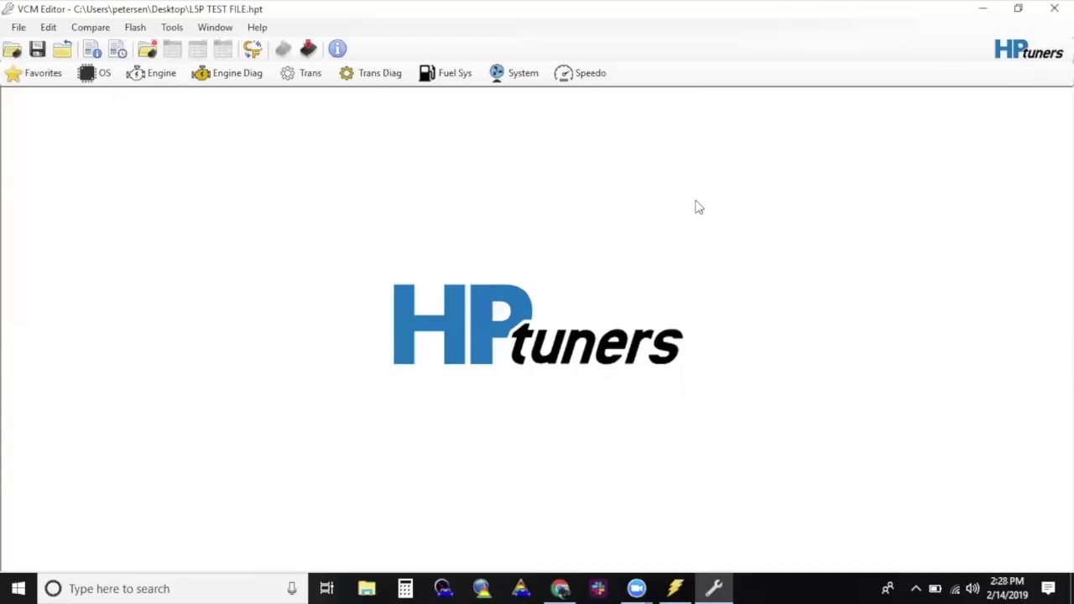
Step: Switch to VCM Scanner, connect to the vehicle, and bring up Controls and Special Functions
{"action": "key", "text": "alt+Tab"}
{"action": "left_click", "coordinate": [67, 29]}
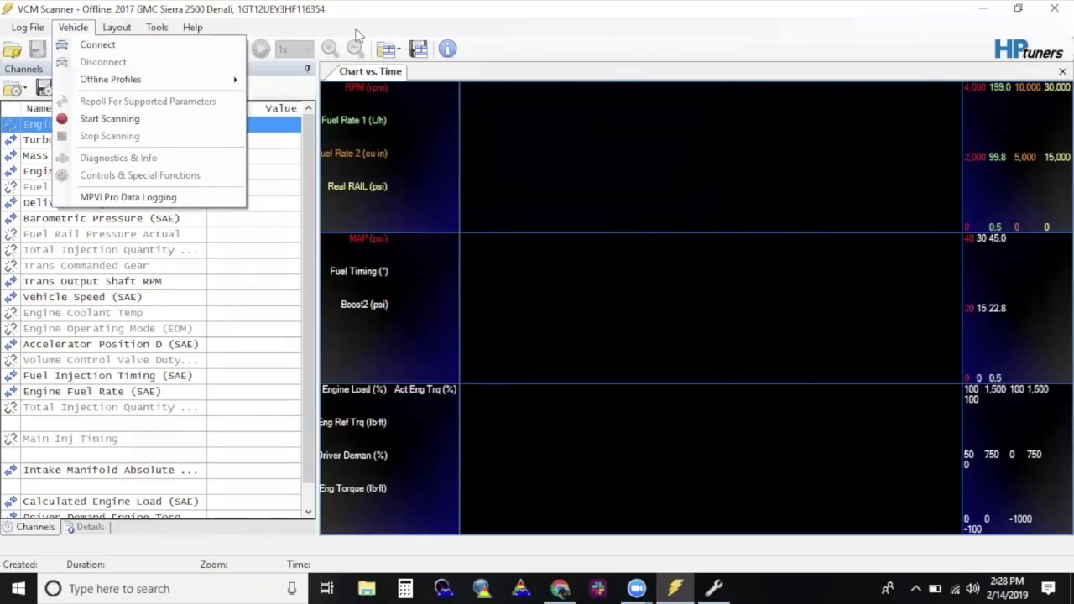
{"action": "left_click", "coordinate": [105, 52]}
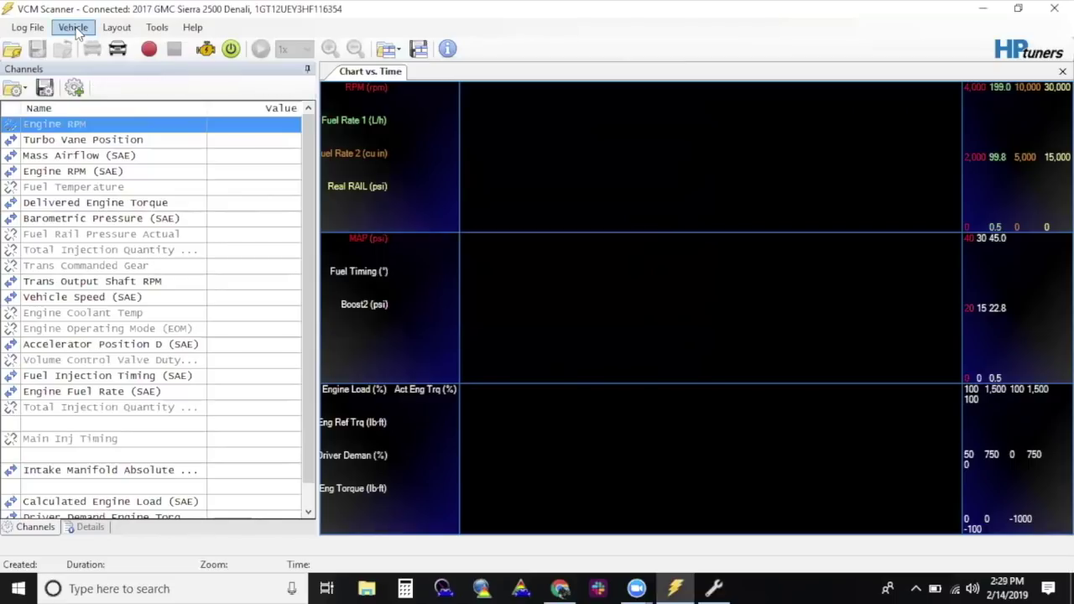
{"action": "left_click", "coordinate": [74, 28]}
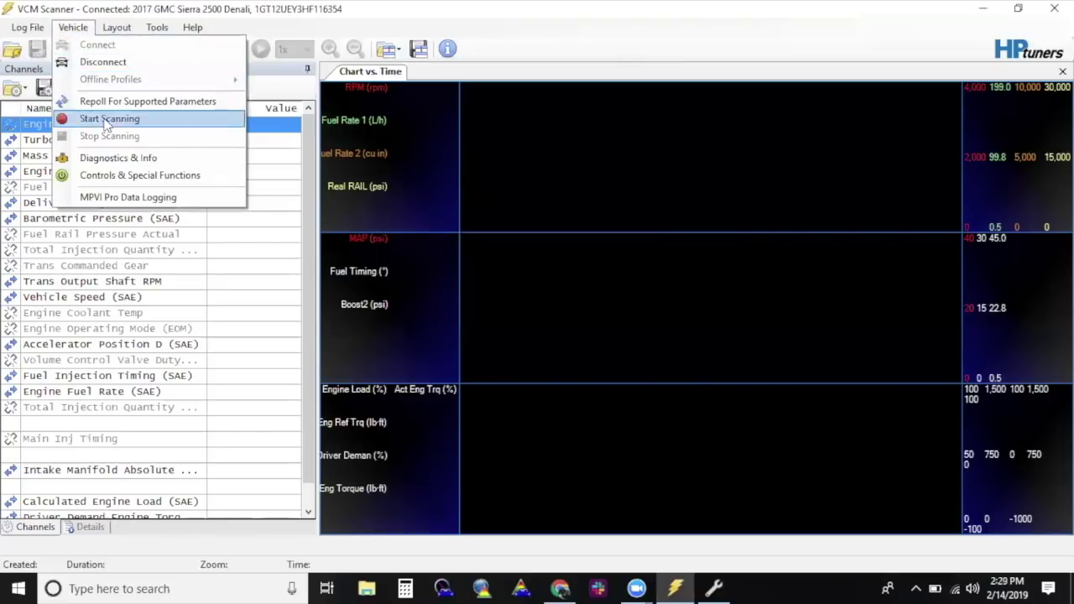
{"action": "left_click", "coordinate": [109, 176]}
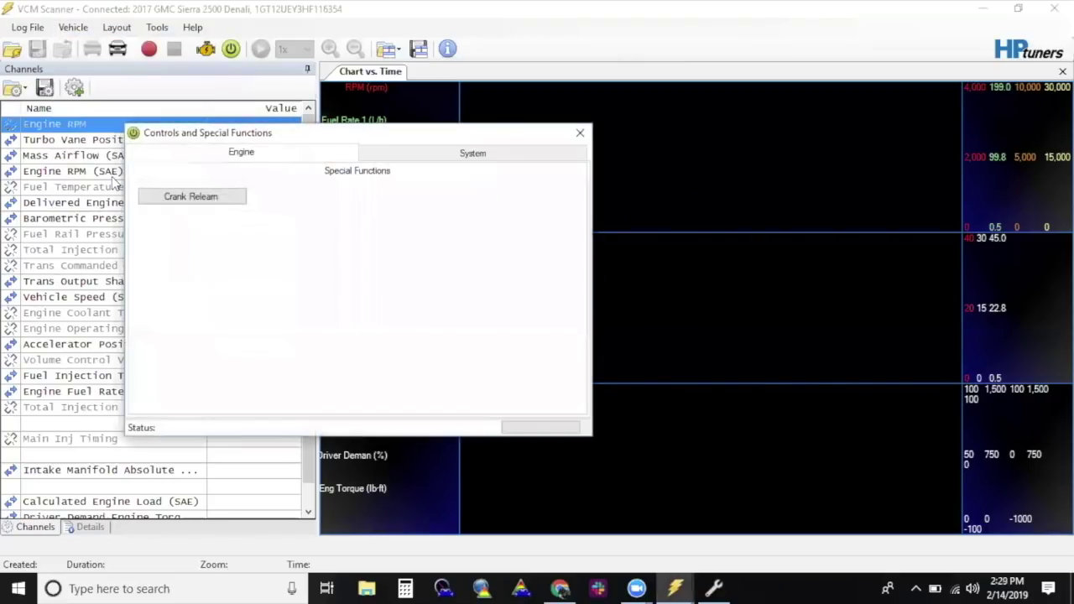